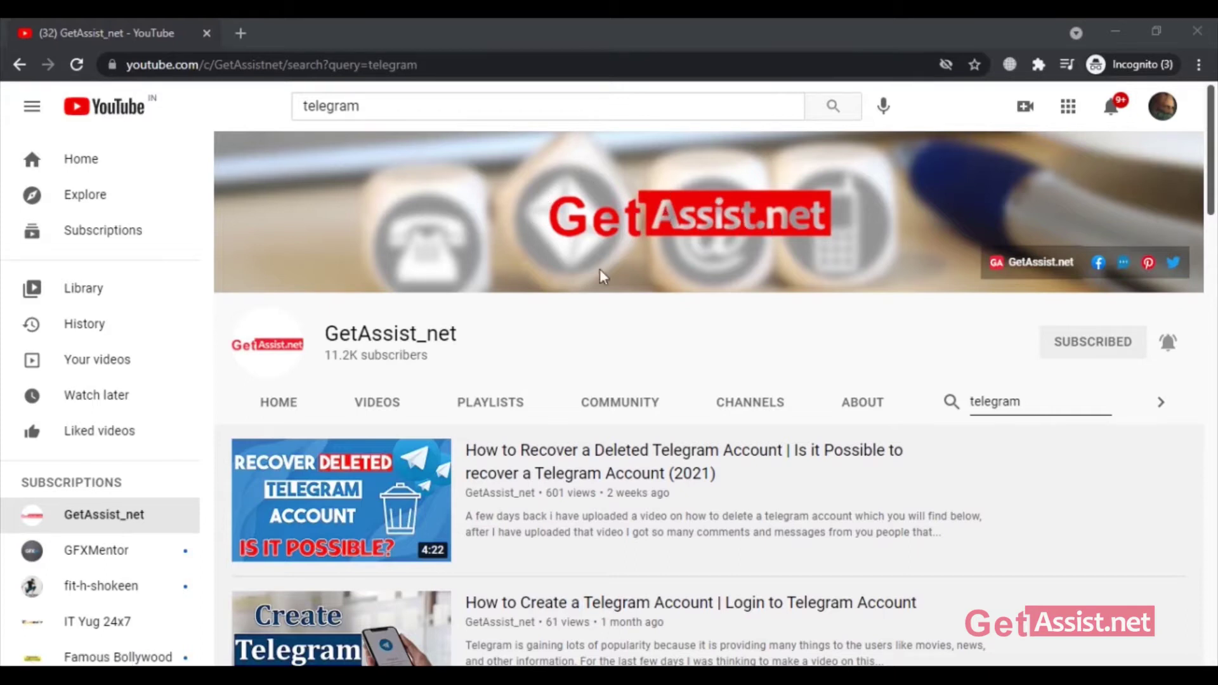
- Highlight the GetAssist_net channel name on screen
drag(459, 334, 325, 334)
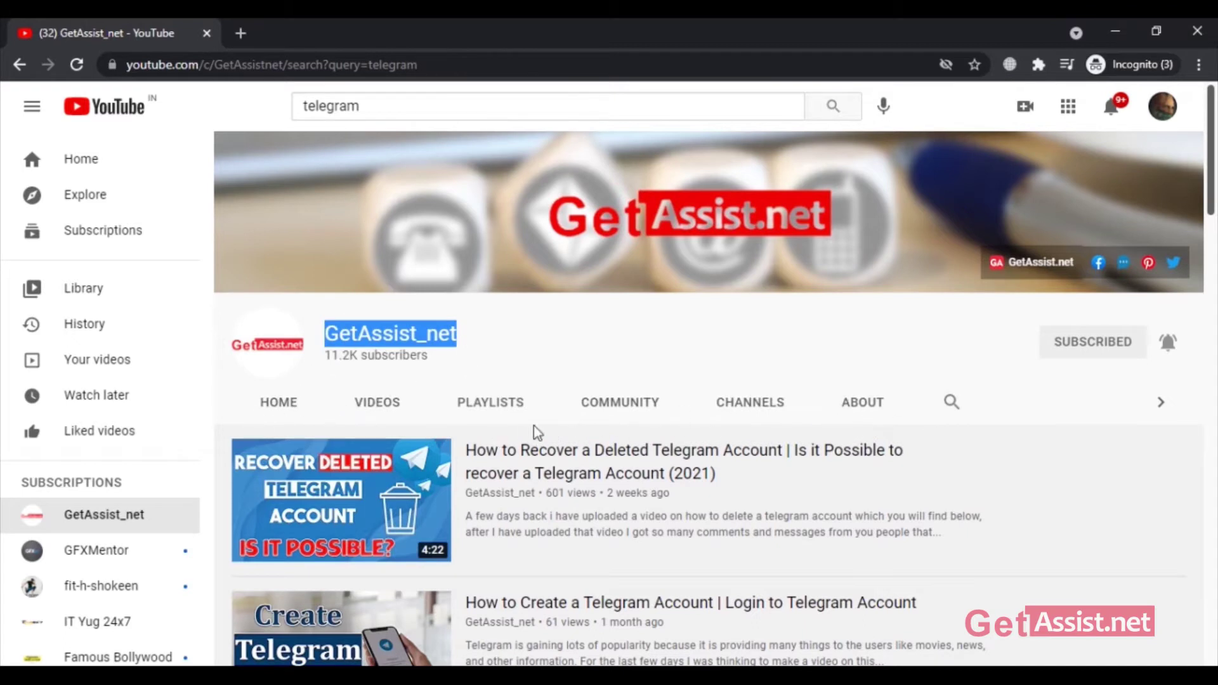
scroll(467, 439, down, 1)
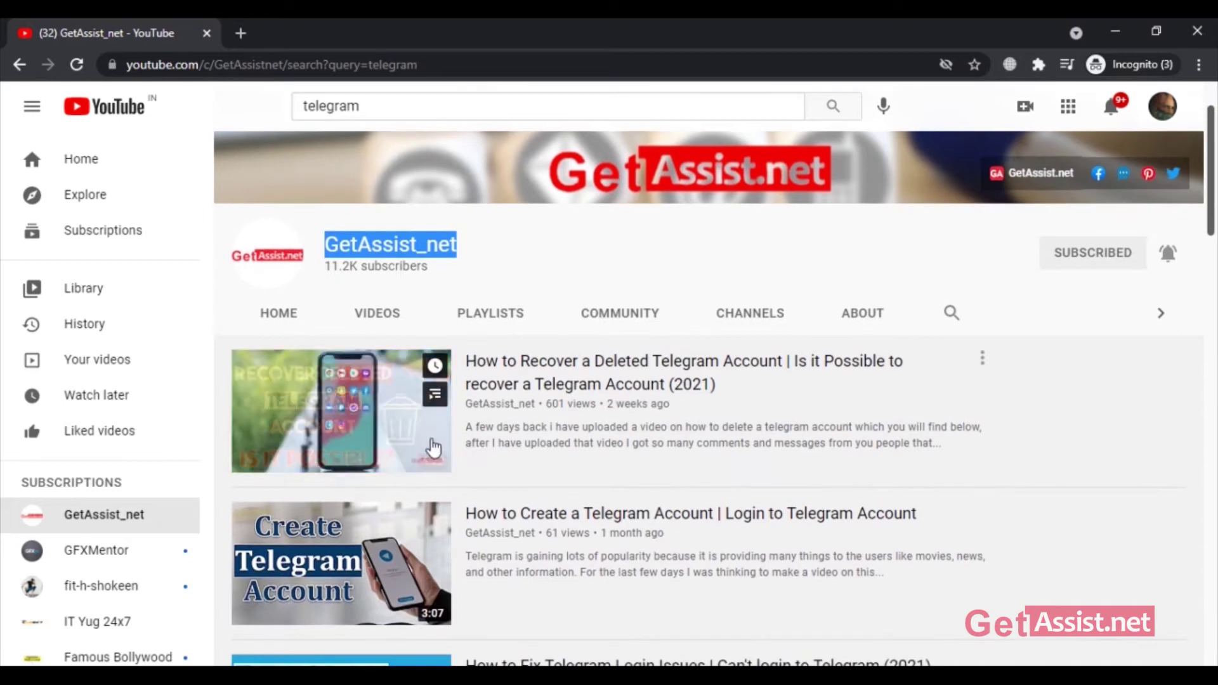
scroll(429, 454, down, 1)
mouse_move(609, 474)
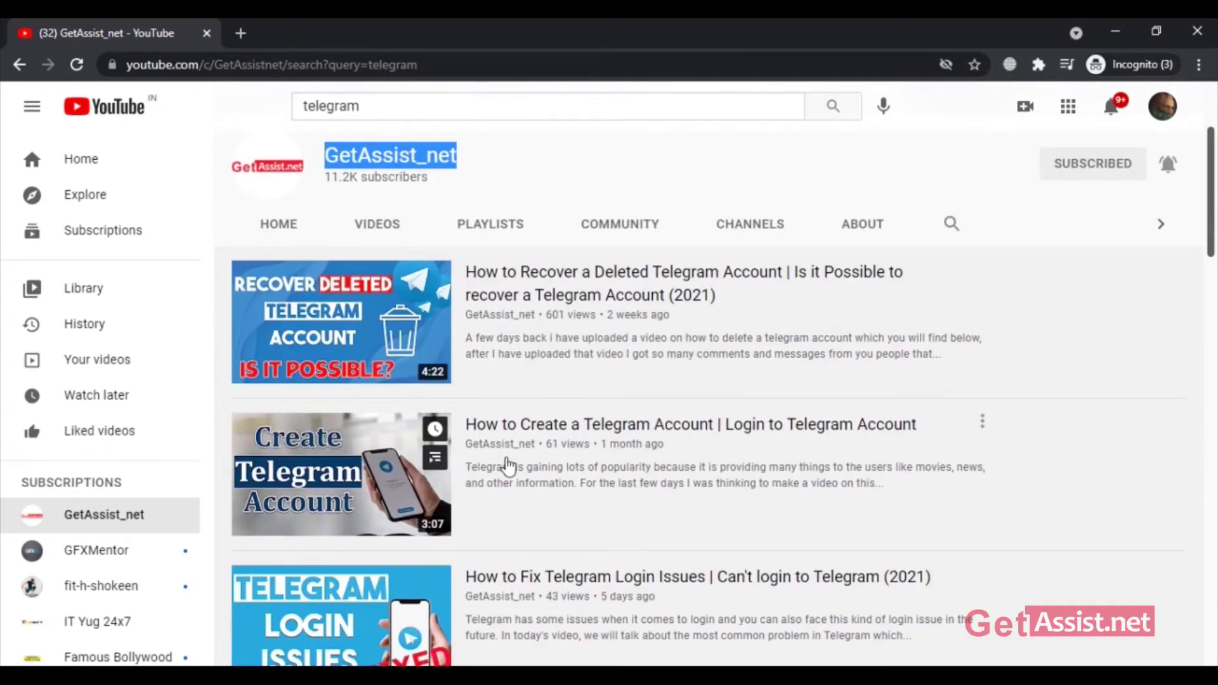
scroll(556, 466, down, 1)
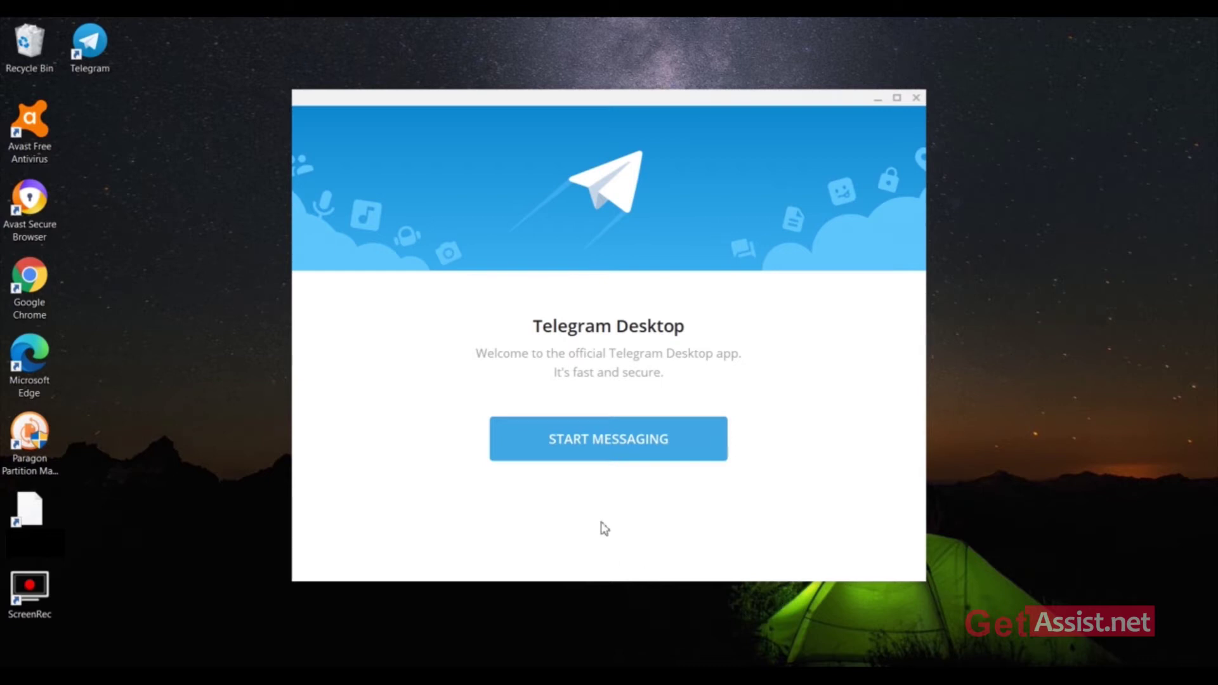
- Start messaging, switch to phone-number login and submit the number to request a login code
click(579, 444)
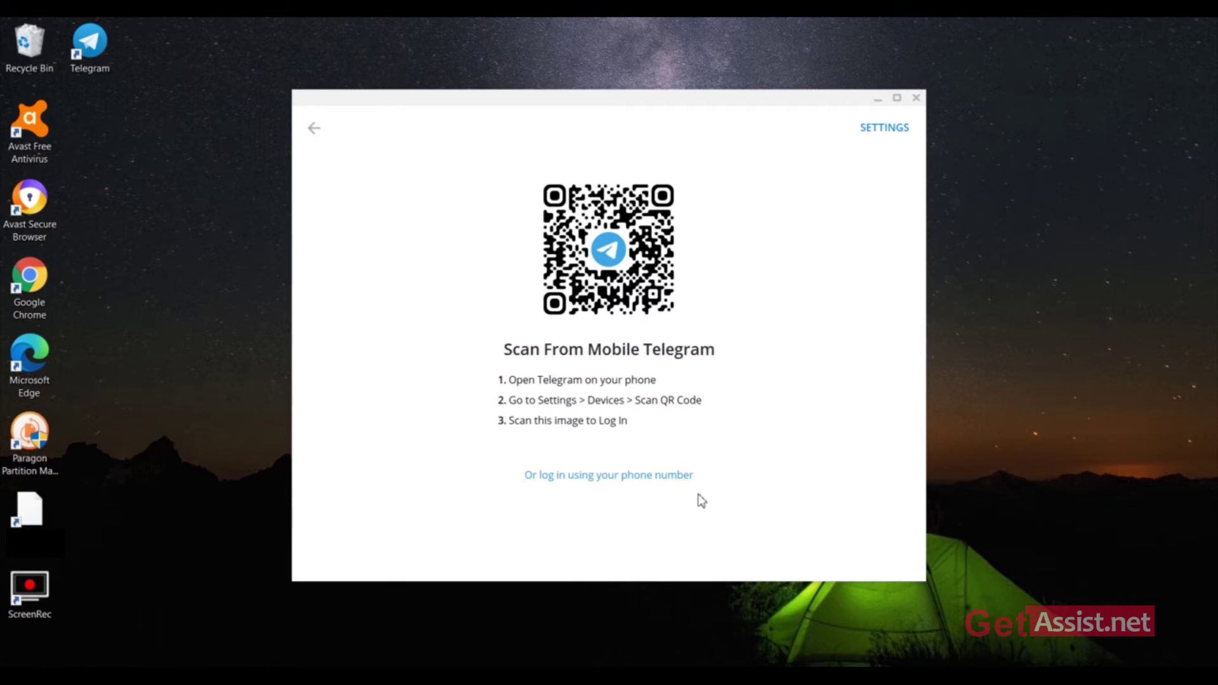
click(666, 475)
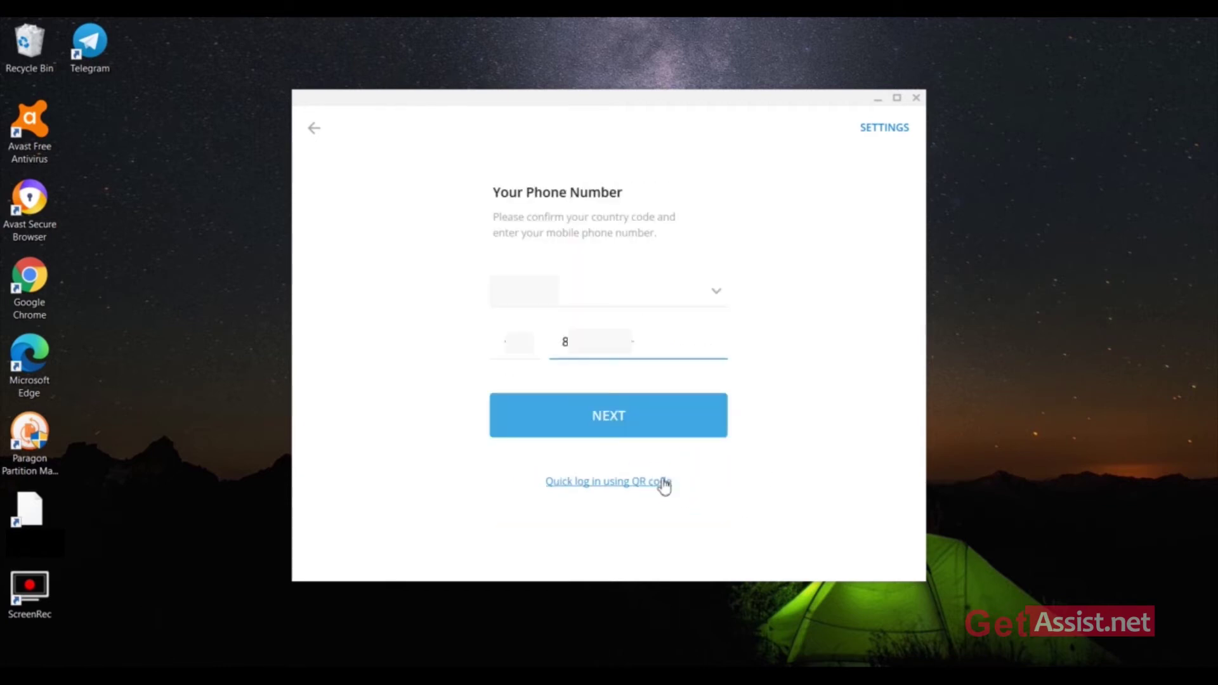
text(4)
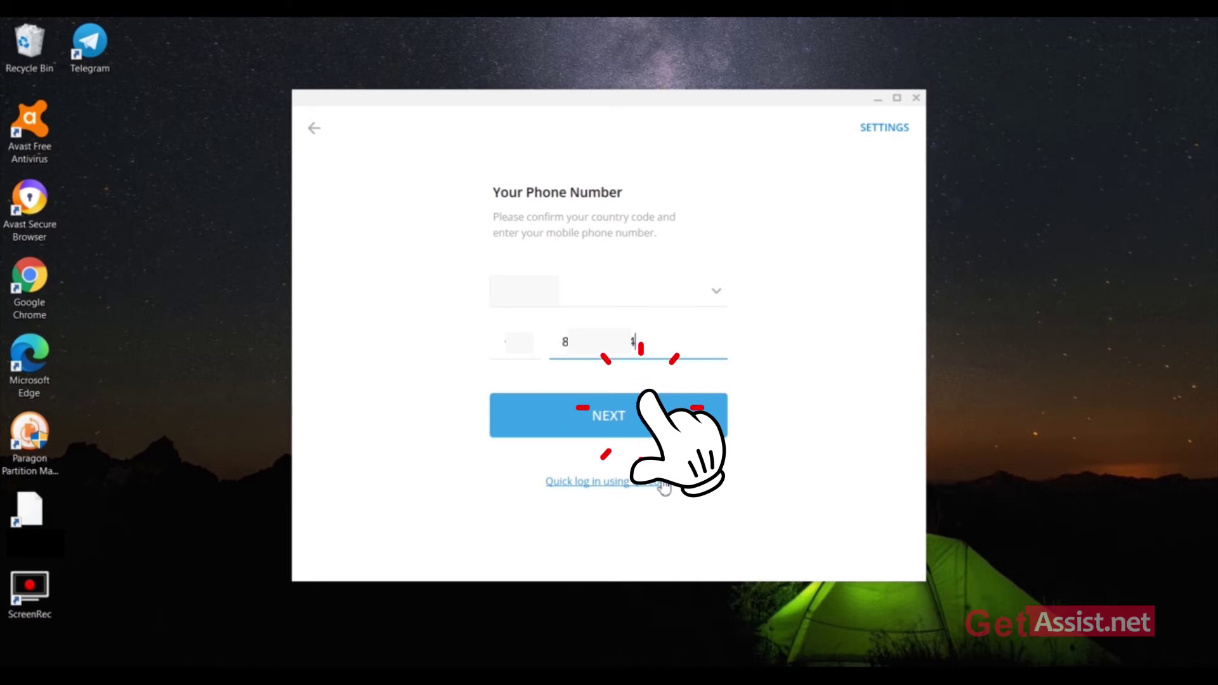
click(643, 416)
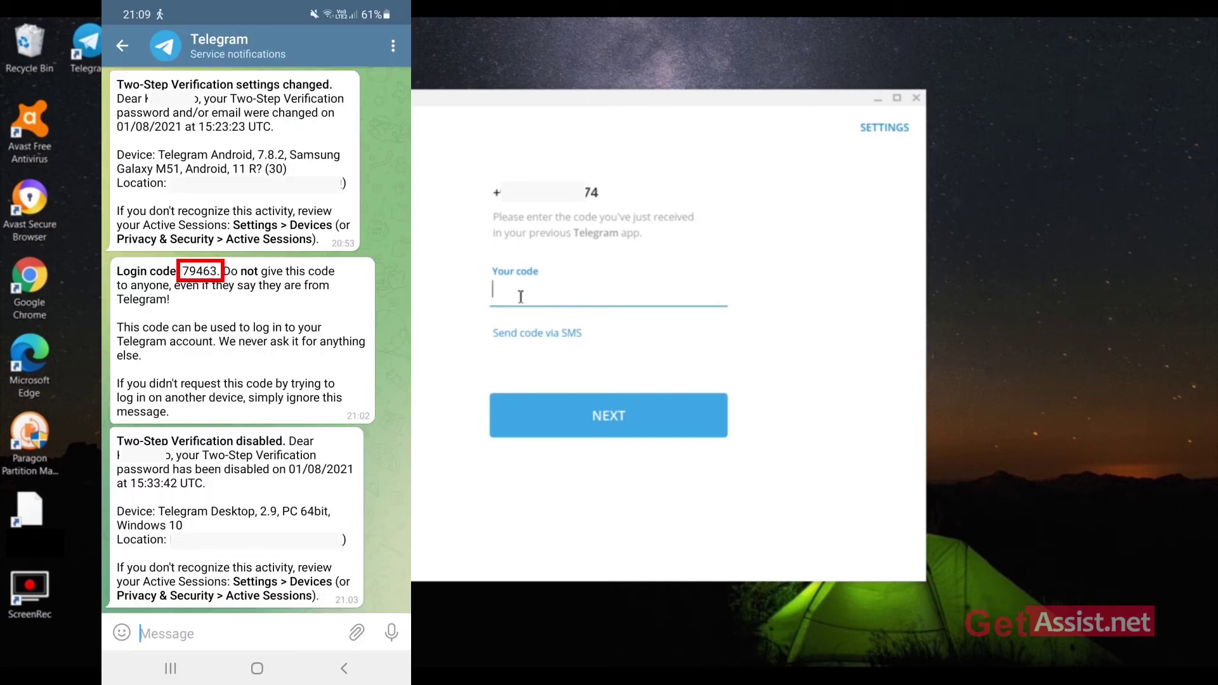
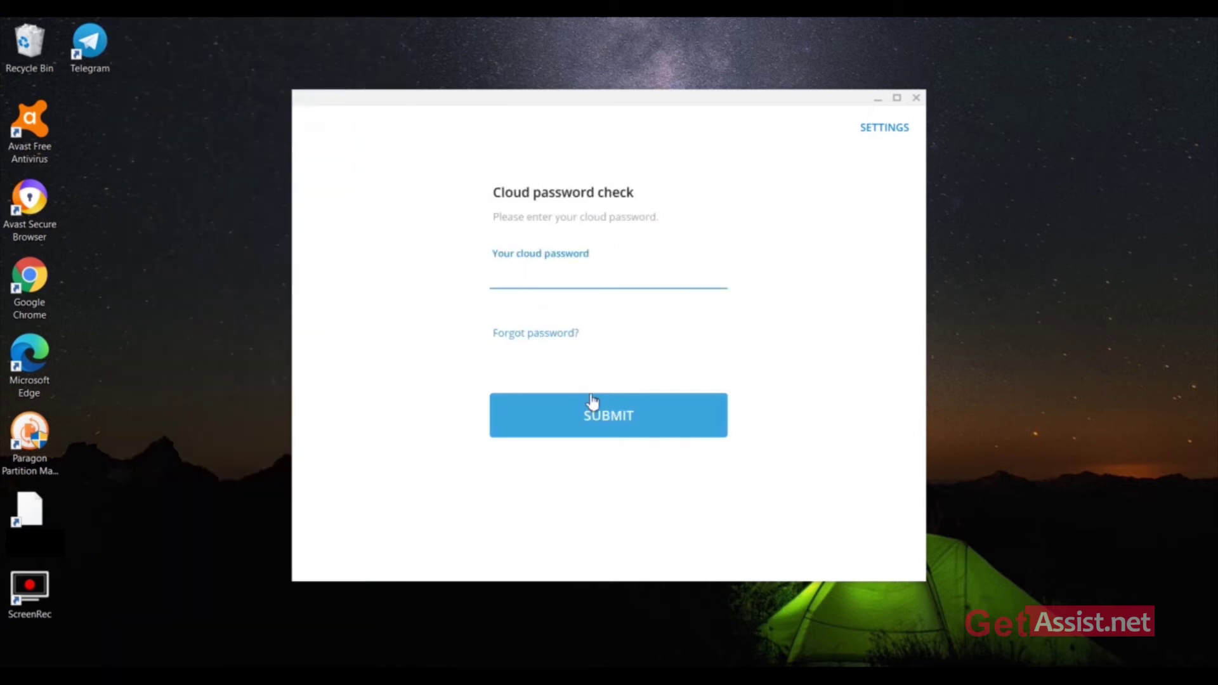
click(605, 418)
- Choose 'Forgot password?' to get a recovery code emailed for the cloud password
click(536, 333)
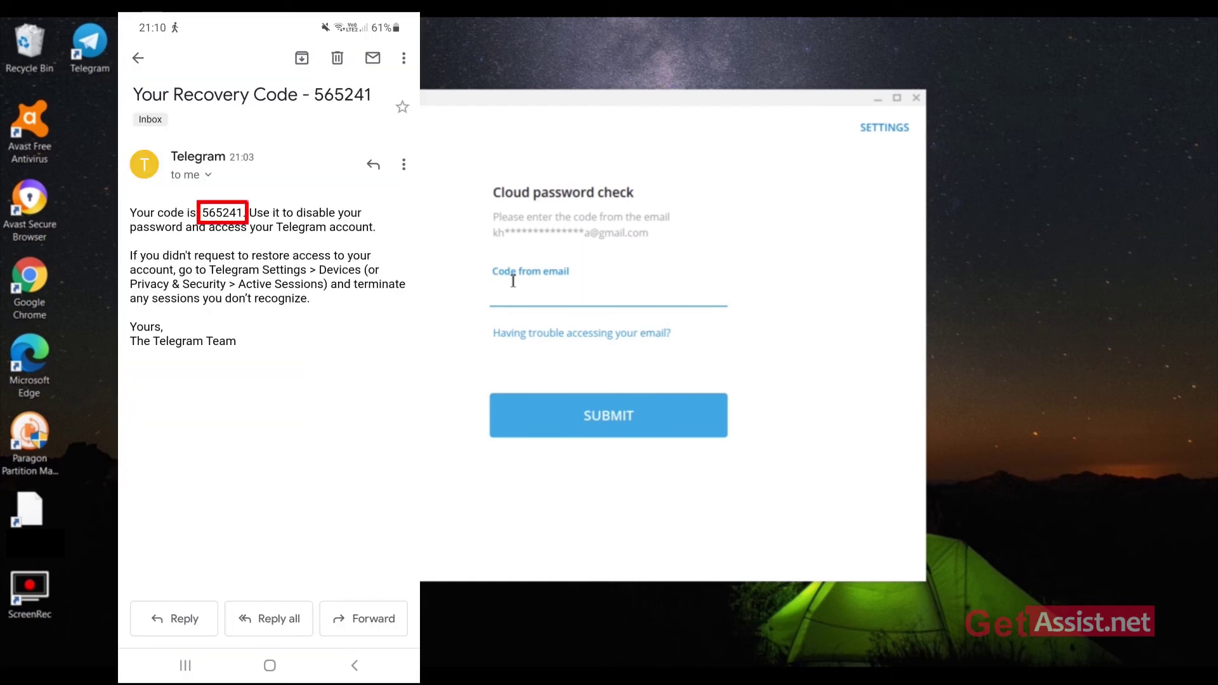
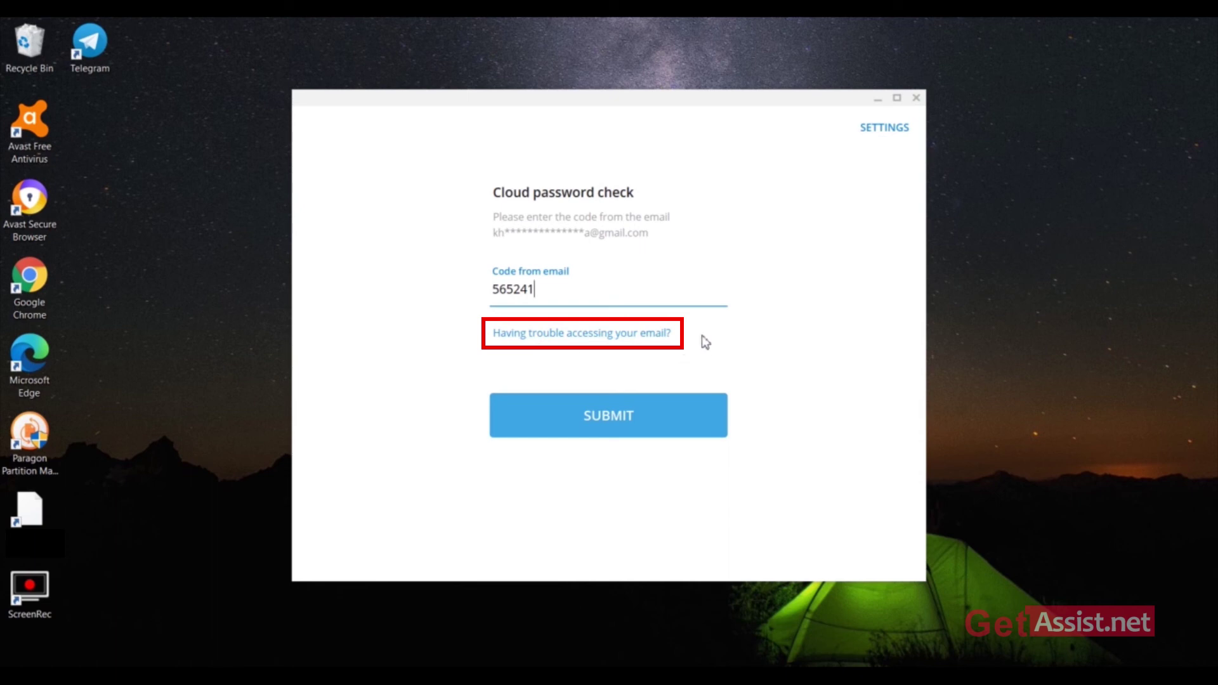
click(584, 419)
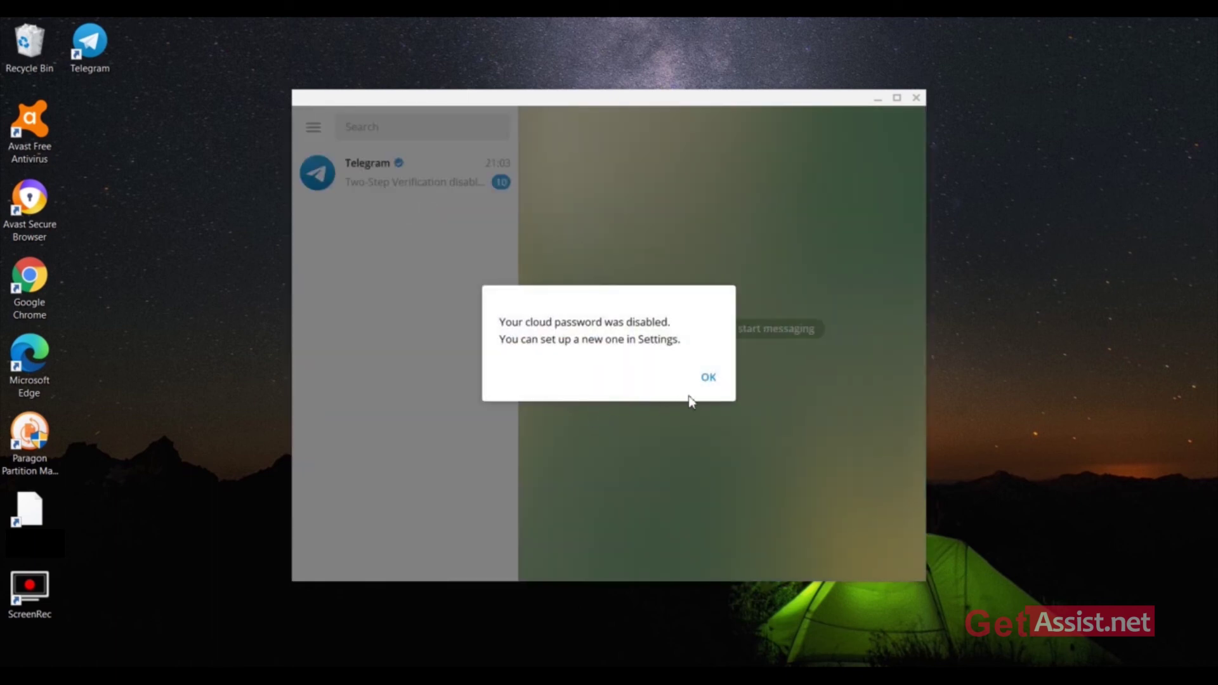
click(708, 378)
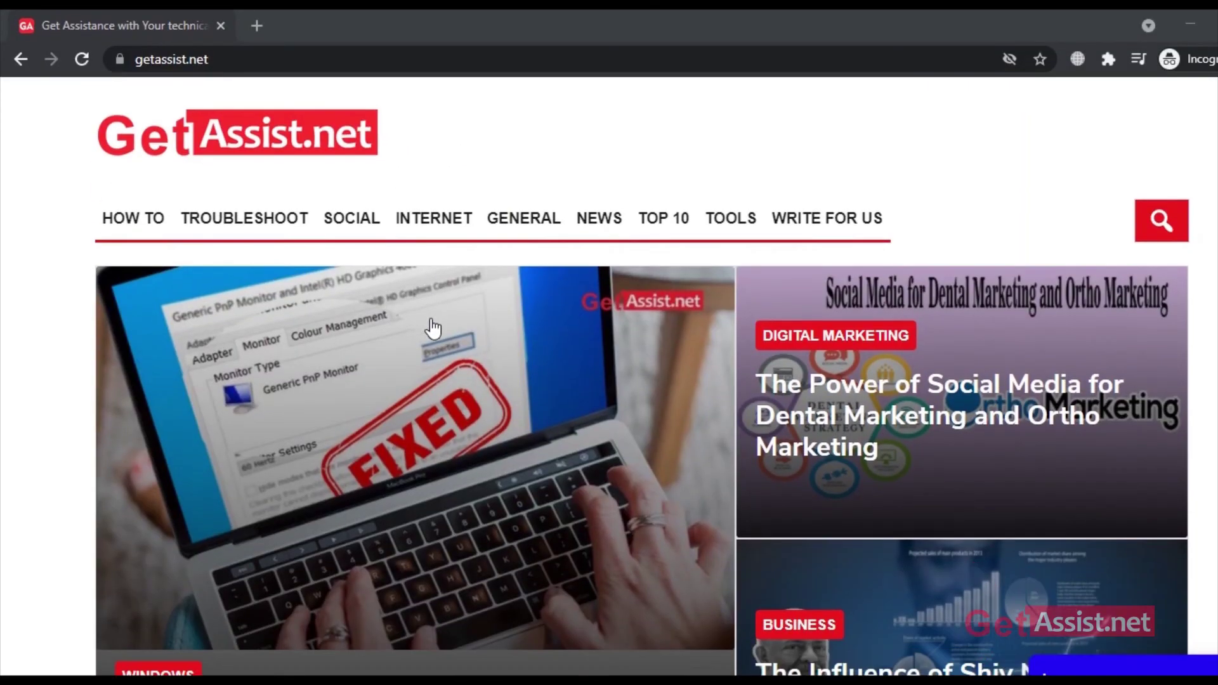
scroll(433, 327, down, 3)
scroll(434, 326, down, 3)
scroll(433, 326, down, 2)
scroll(433, 327, down, 3)
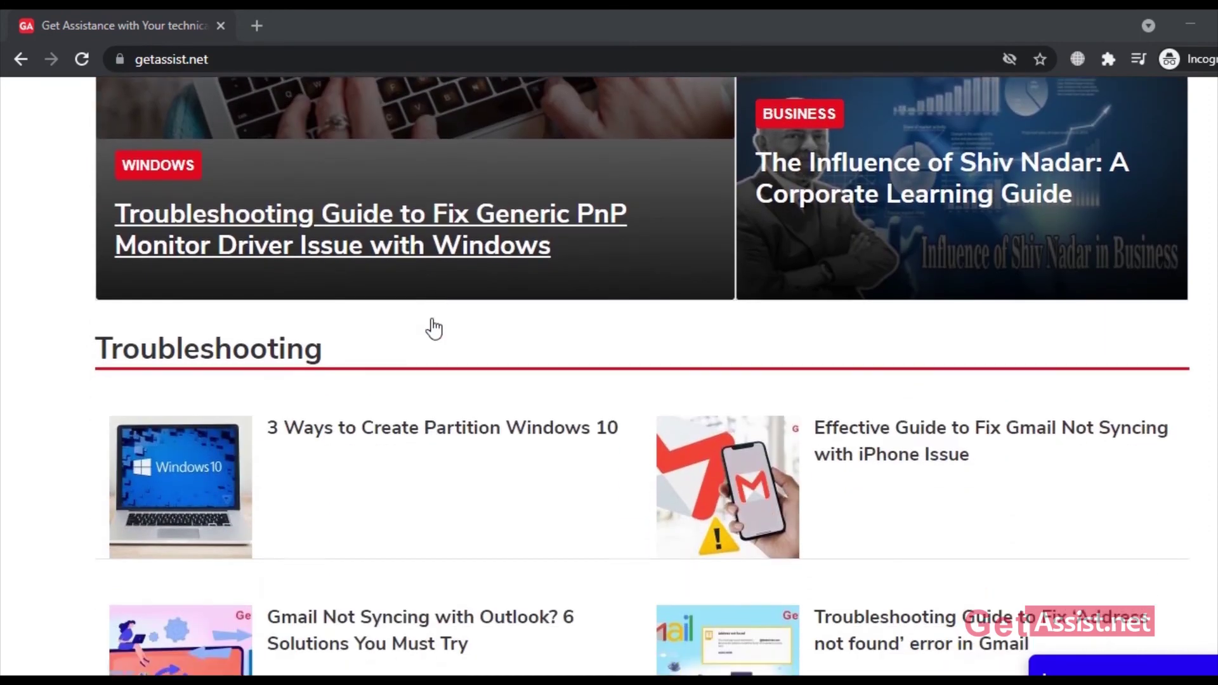
scroll(433, 327, down, 2)
scroll(433, 326, down, 2)
scroll(433, 326, down, 2)
scroll(432, 320, down, 3)
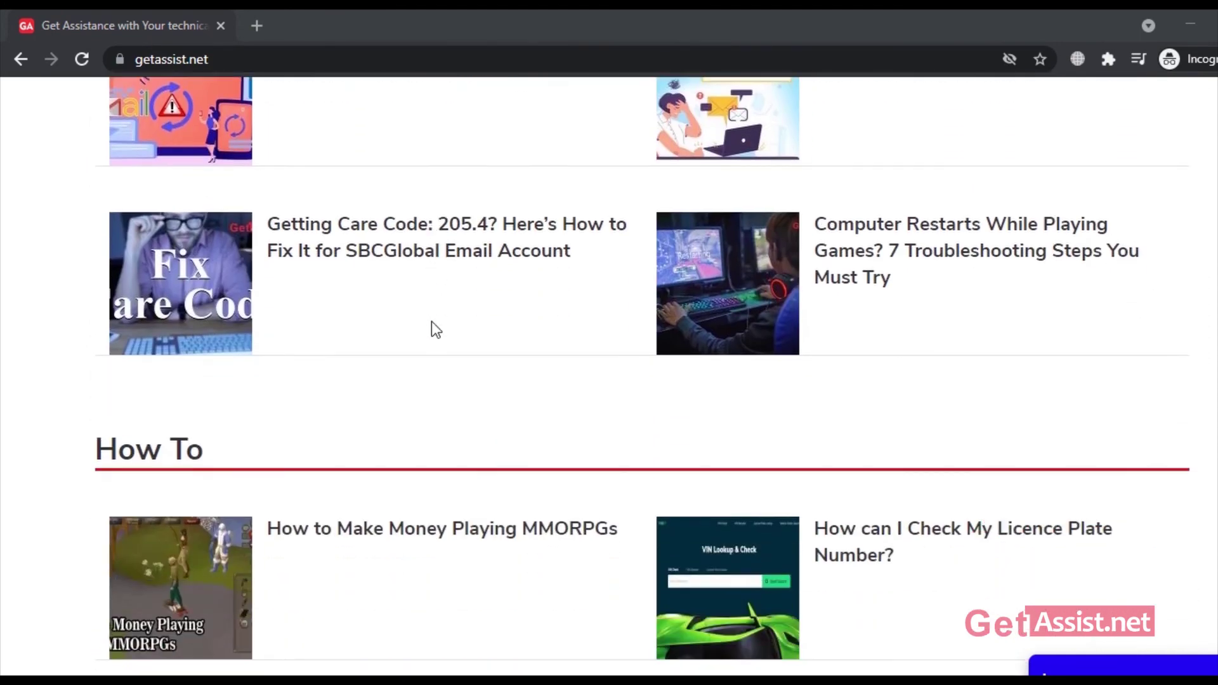